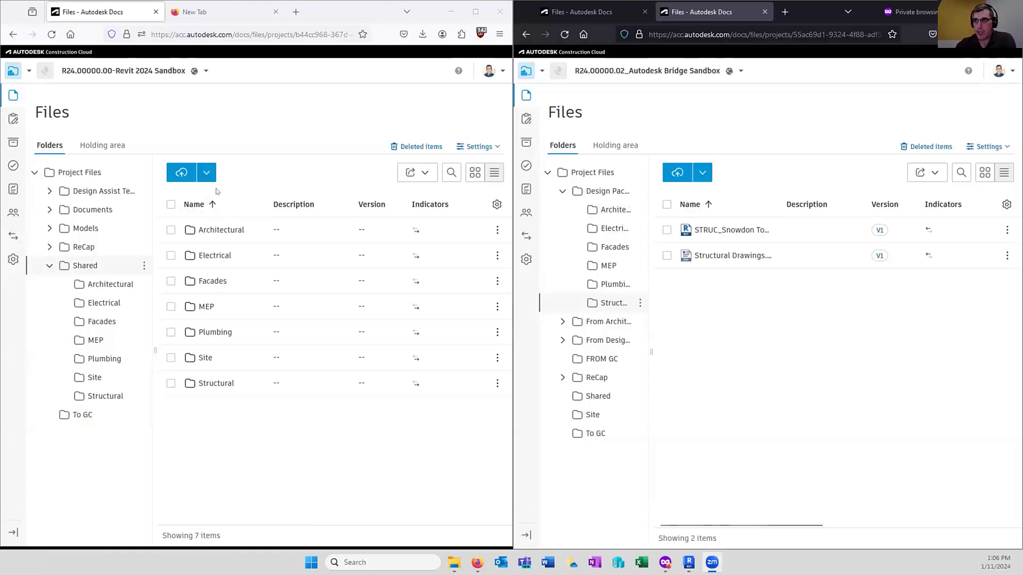
- From the top-level Project Files, browse into ReCap and its NRG Test subfolder, then back
left_click(74, 174)
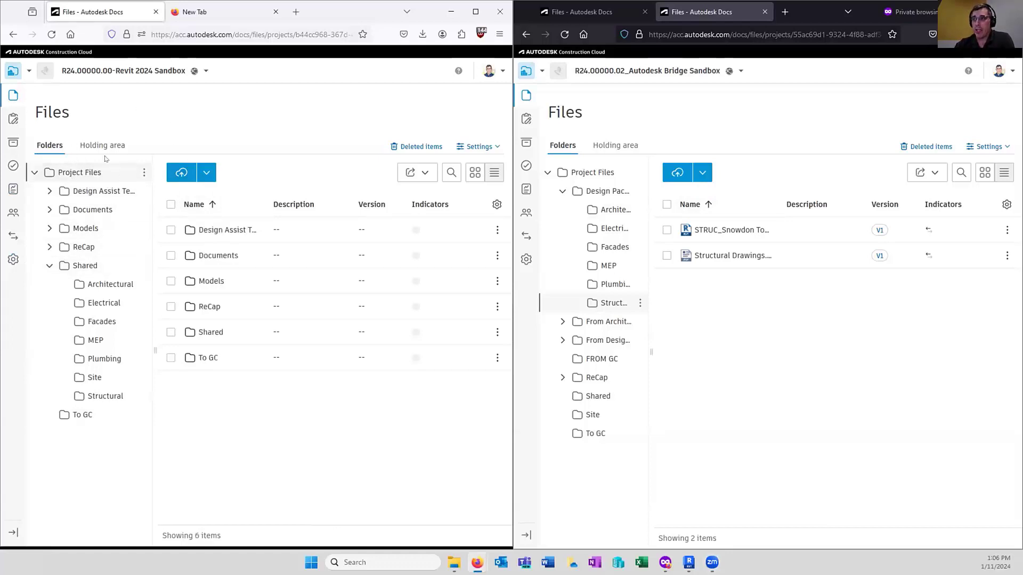
left_click(171, 306)
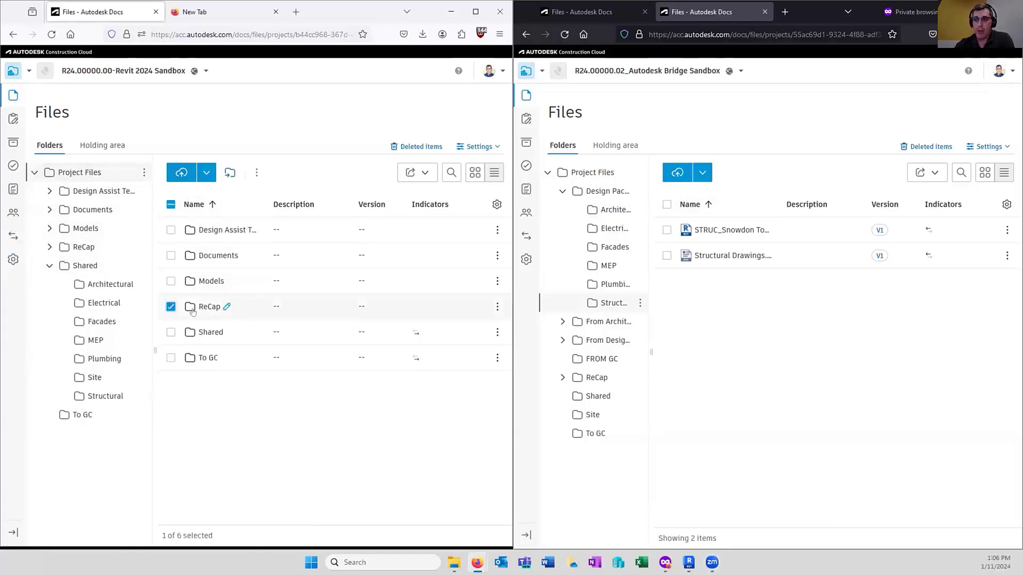
left_click(194, 309)
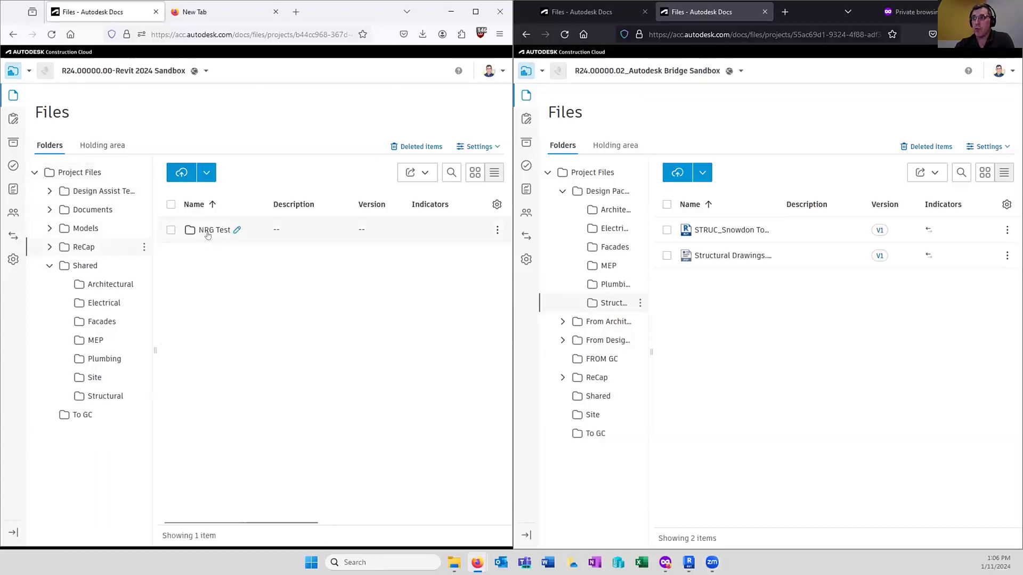
left_click(209, 230)
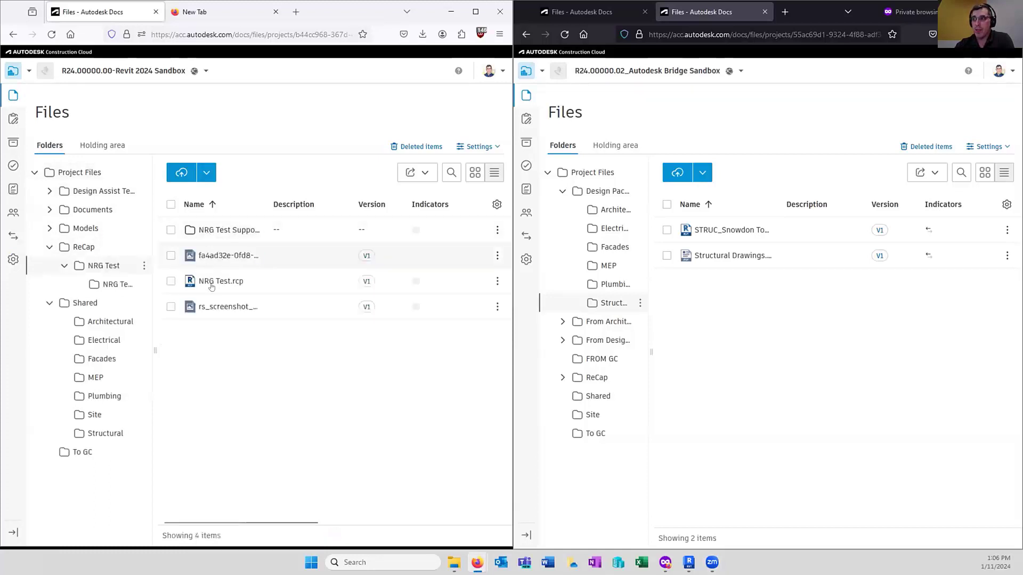
left_click(82, 246)
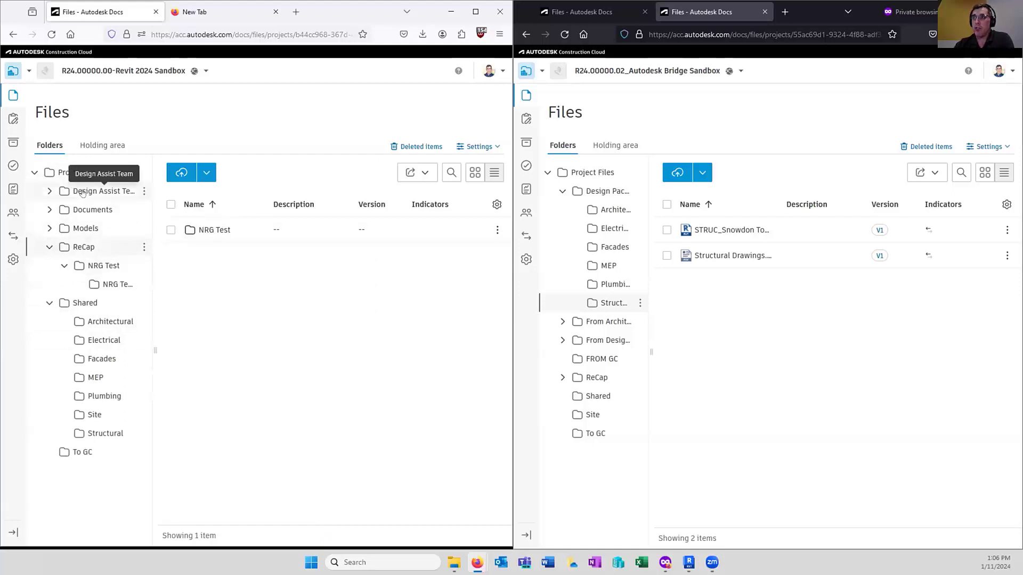
- Back at Project Files, select the ReCap folder and bring up its more-actions menu
left_click(72, 172)
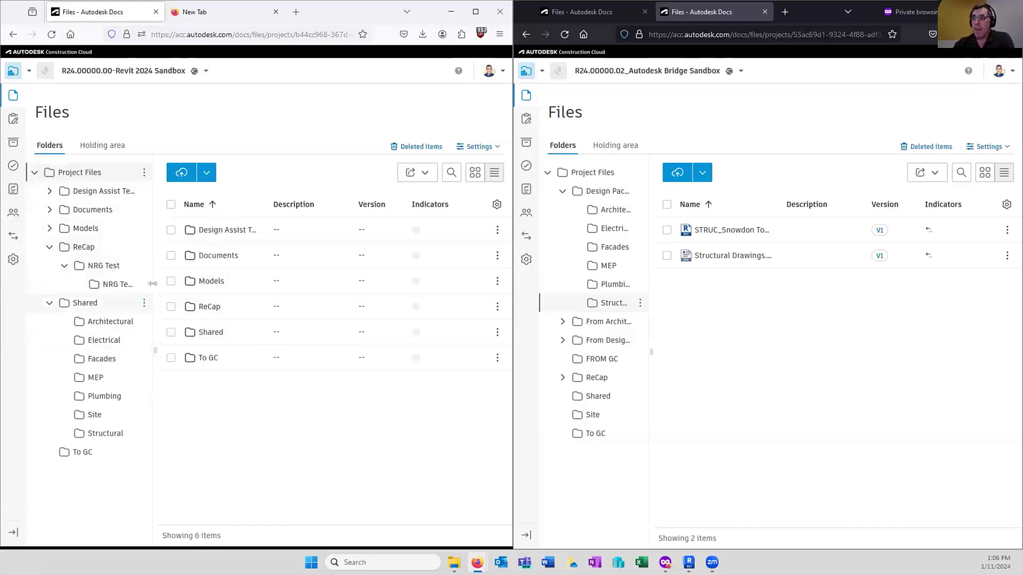
left_click(171, 307)
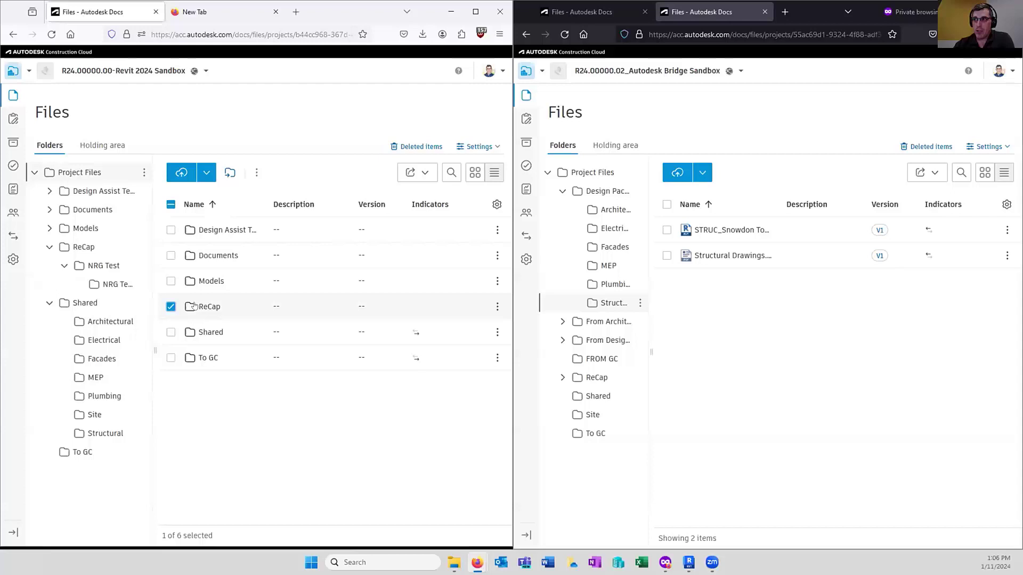
left_click(253, 175)
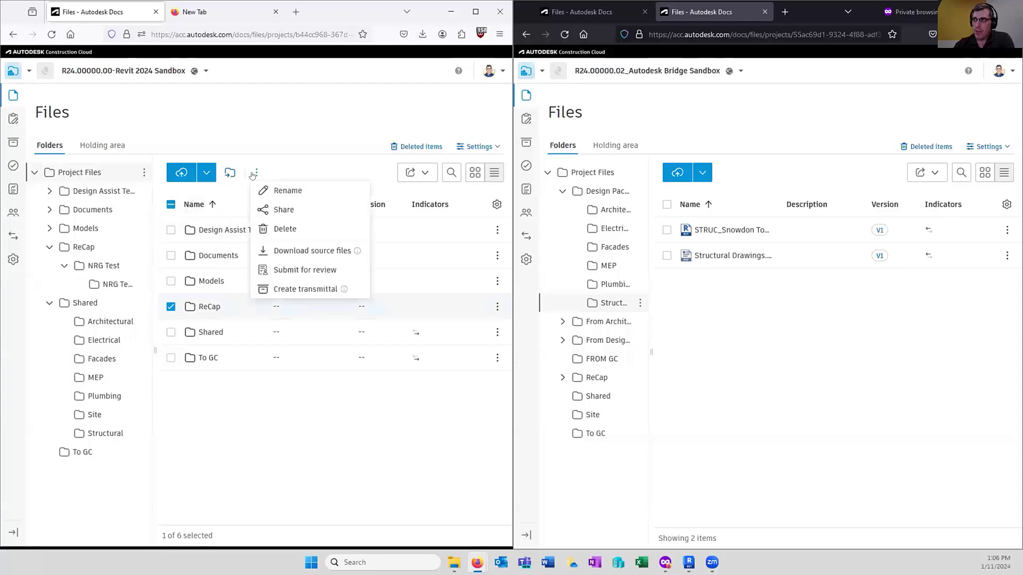
- Share ReCap to another project titled 'Point Cloud Send', targeting R24.00000.02_Autodesk Bridge Sandbox
left_click(288, 212)
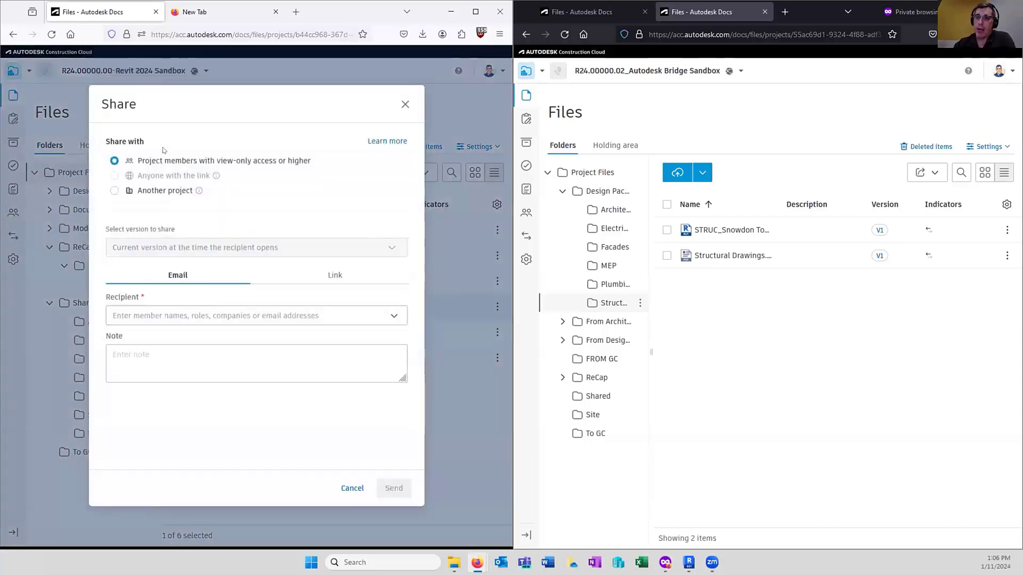
left_click(122, 191)
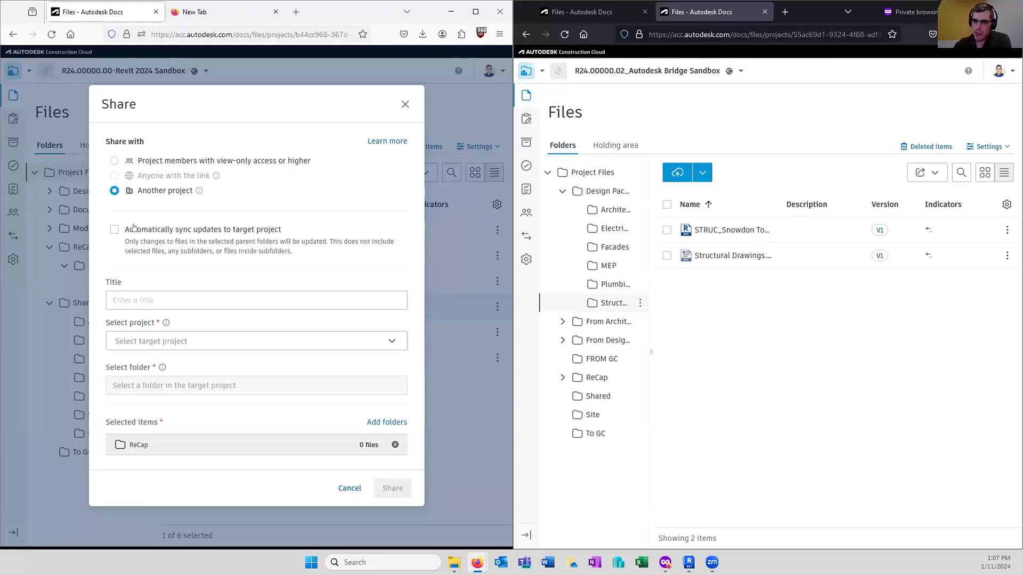
left_click(168, 295)
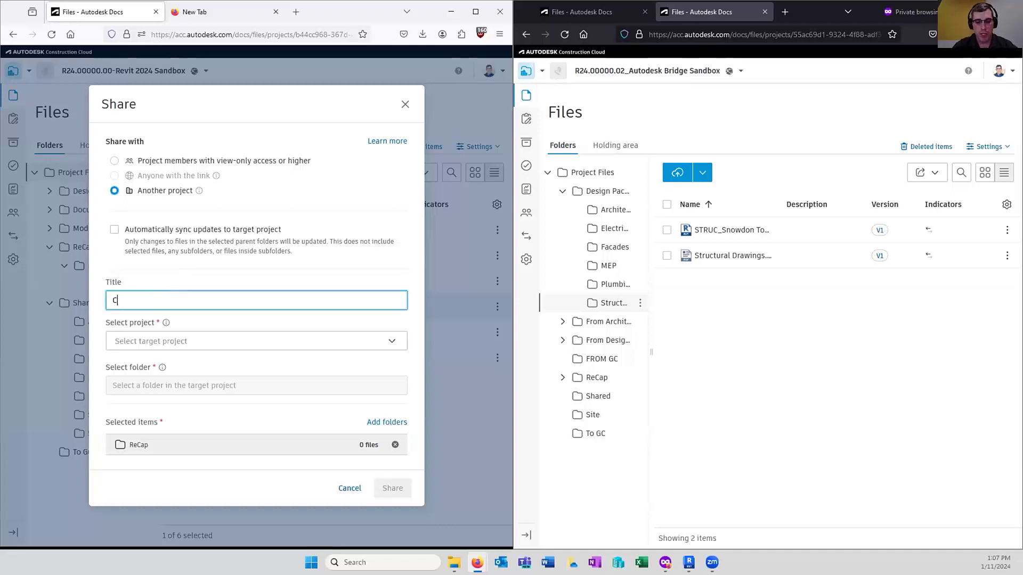
type("Point Cloud")
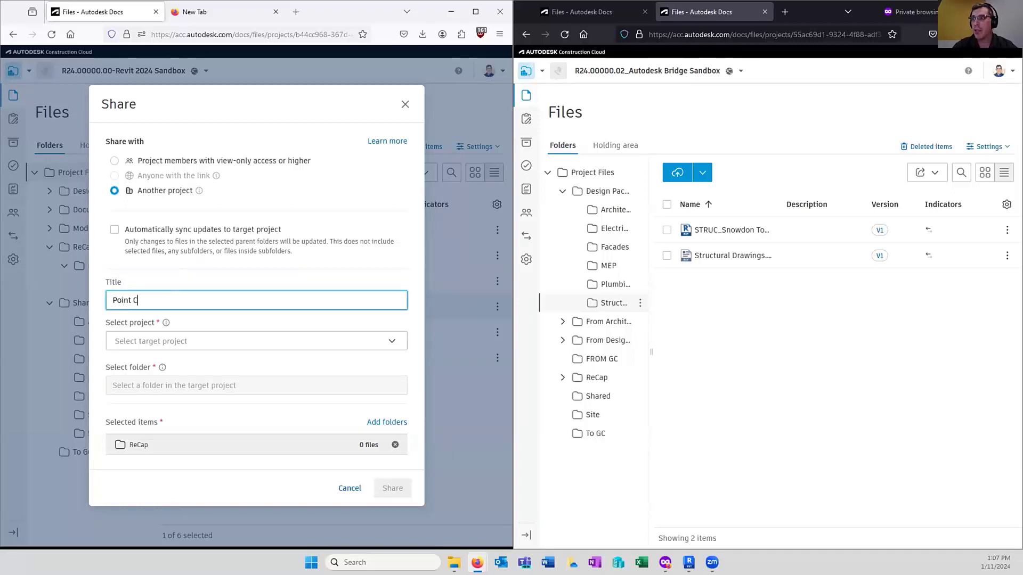
type(" Send")
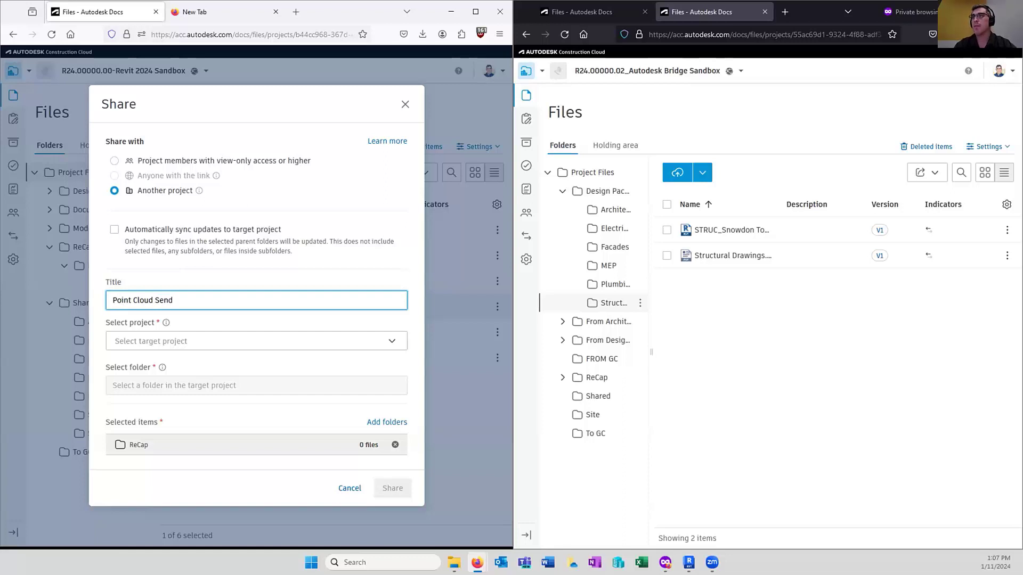
left_click(219, 333)
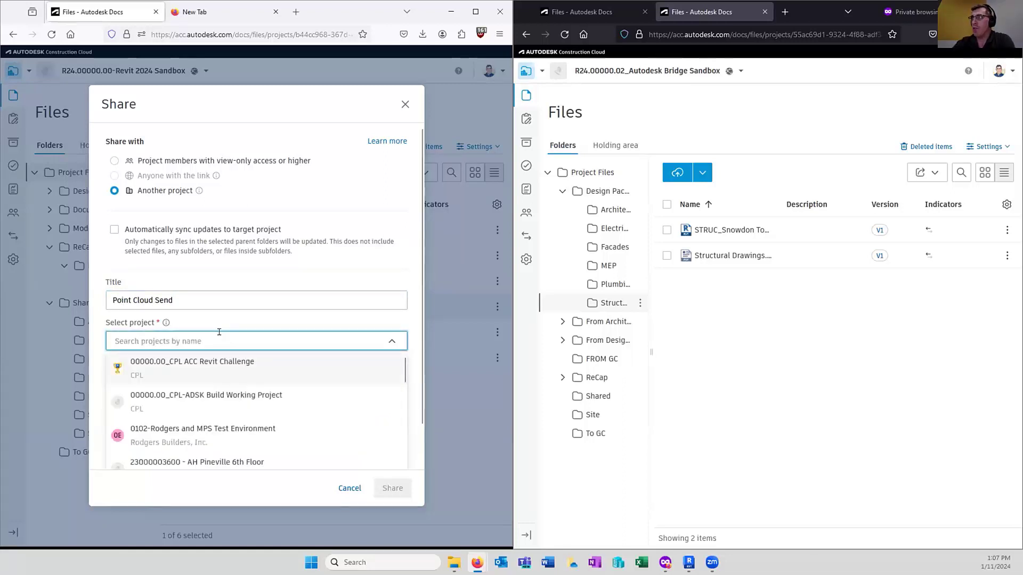
type("sandbox")
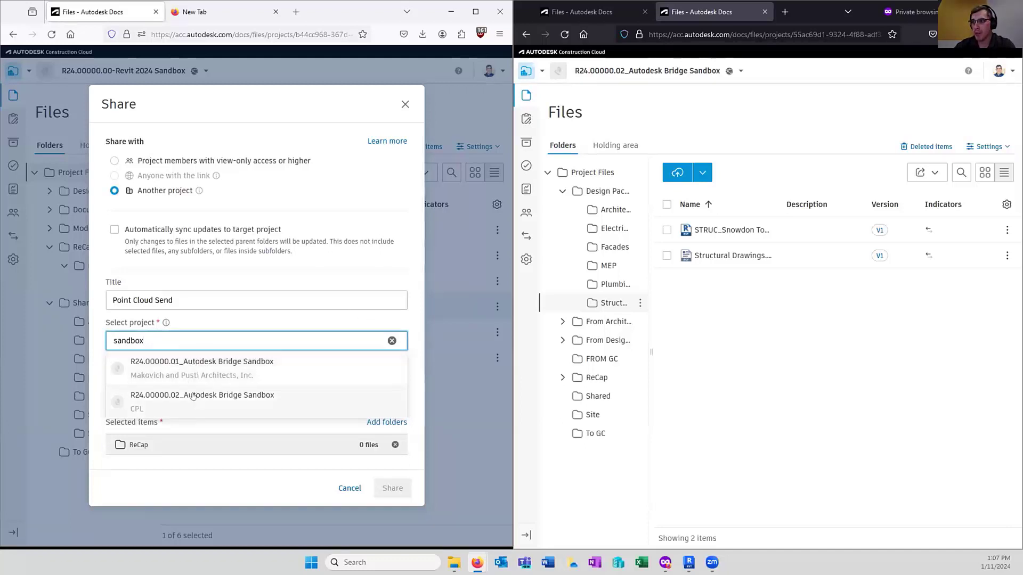
left_click(193, 394)
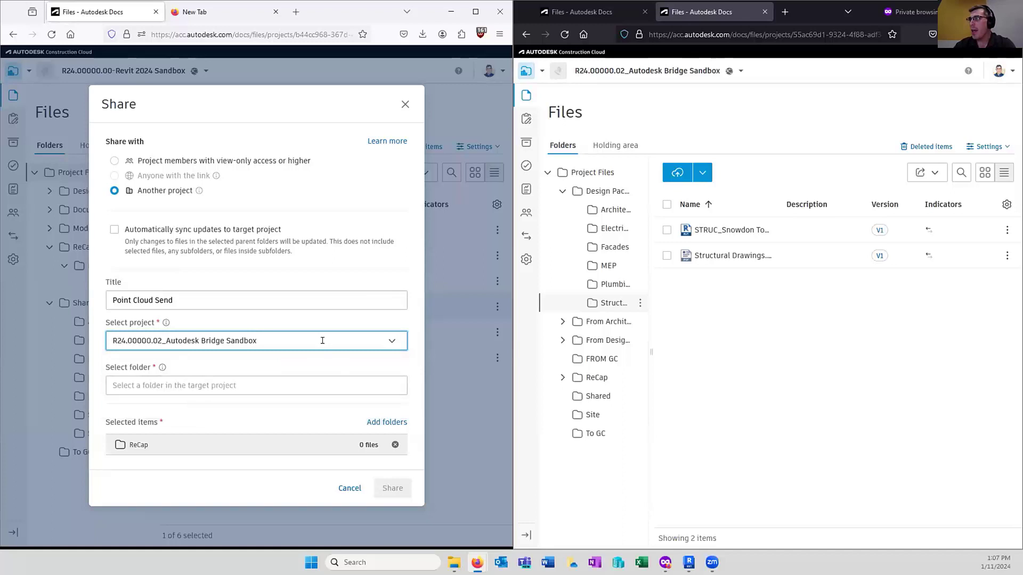
- Choose the Bridge Sandbox project's Project Files as the target folder and send the ReCap share
left_click(206, 385)
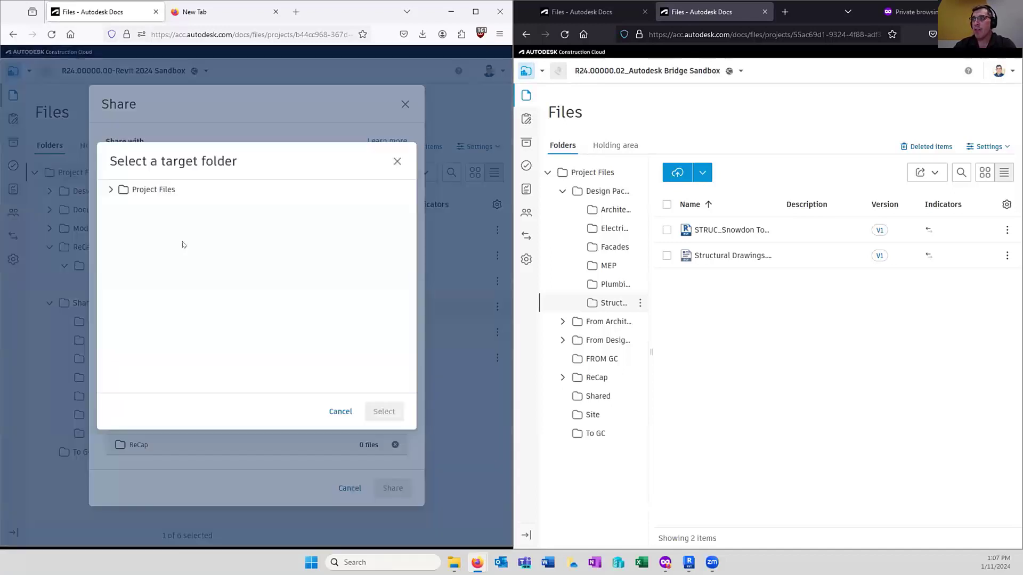
left_click(108, 193)
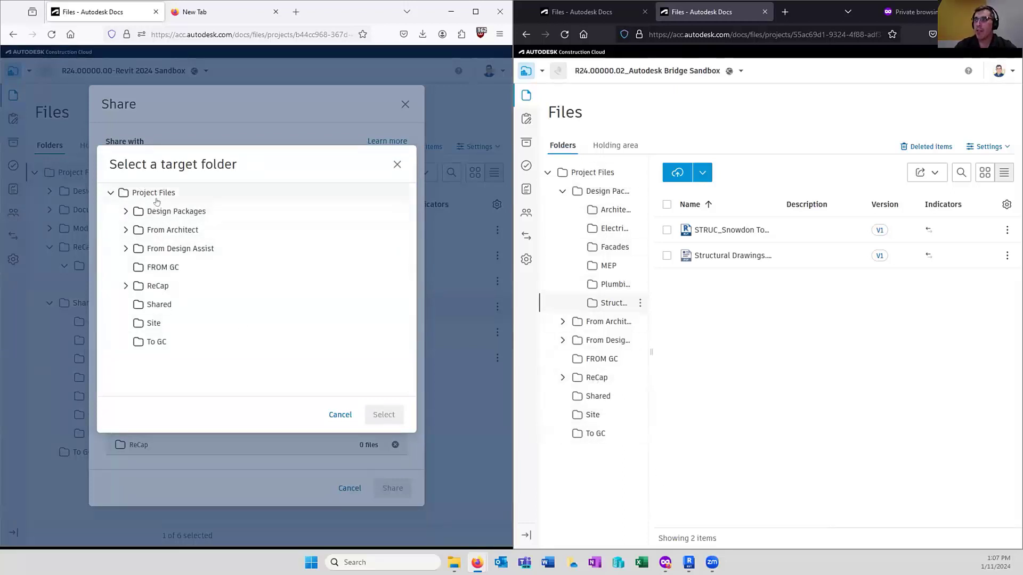
left_click(123, 193)
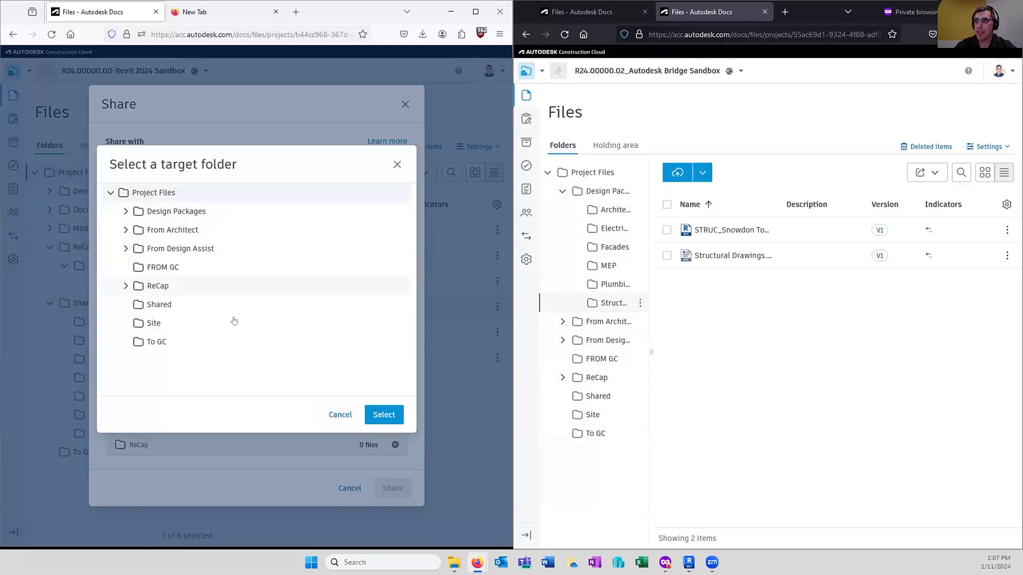
left_click(388, 416)
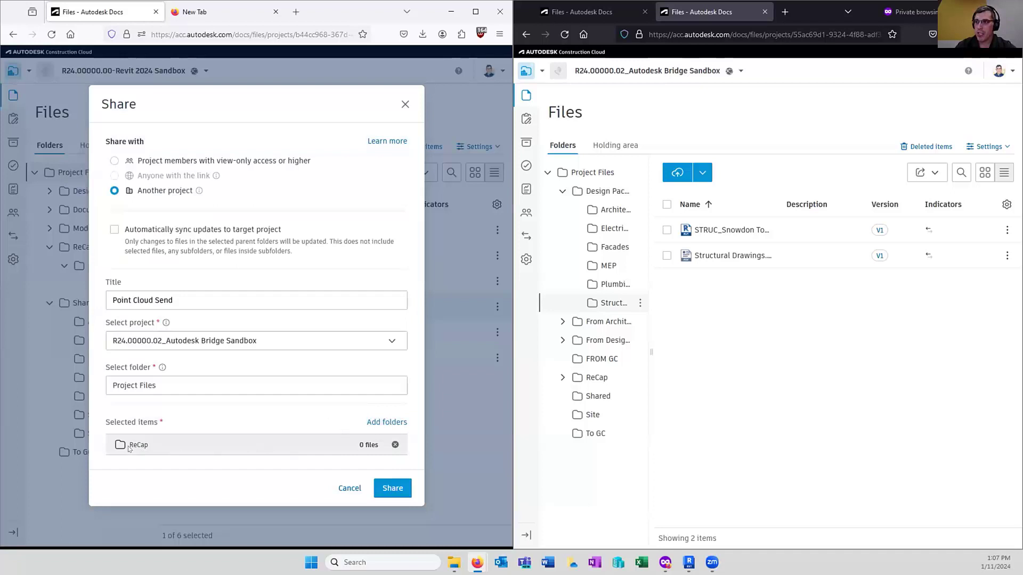
left_click(388, 489)
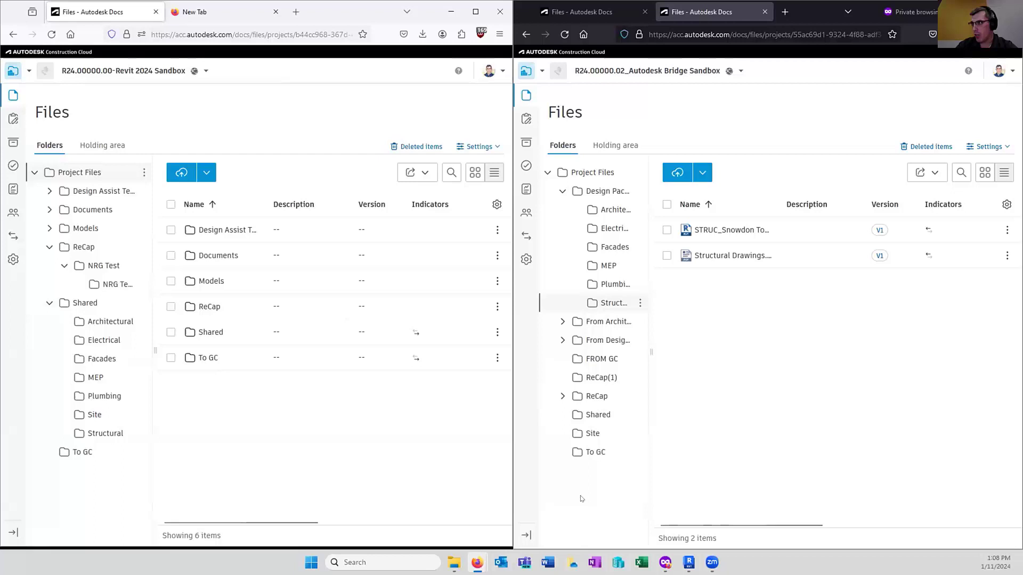
- Check the new ReCap(1) folder in Bridge Sandbox, then return to the Revit 2024 Sandbox window
left_click(601, 378)
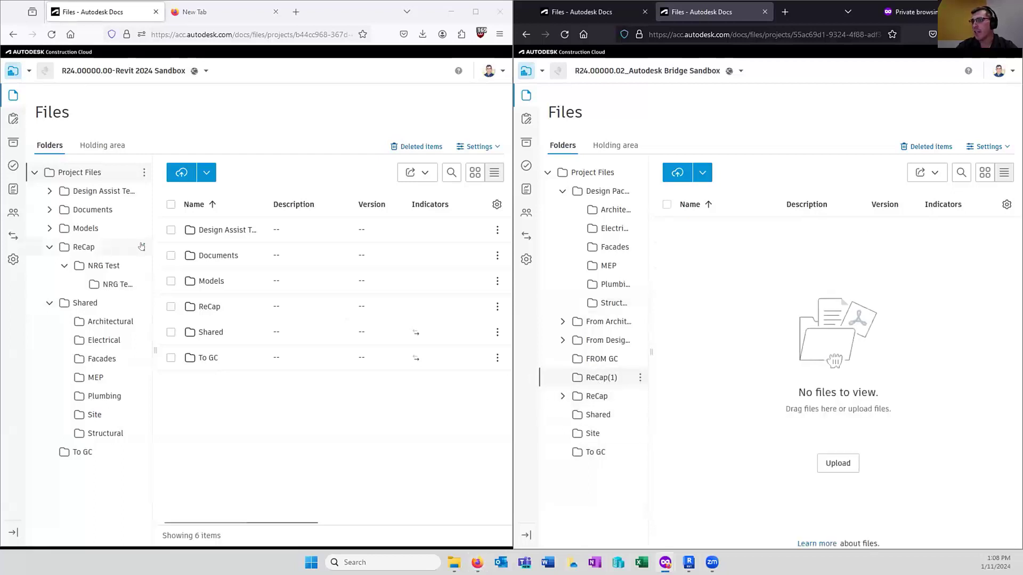
left_click(199, 337)
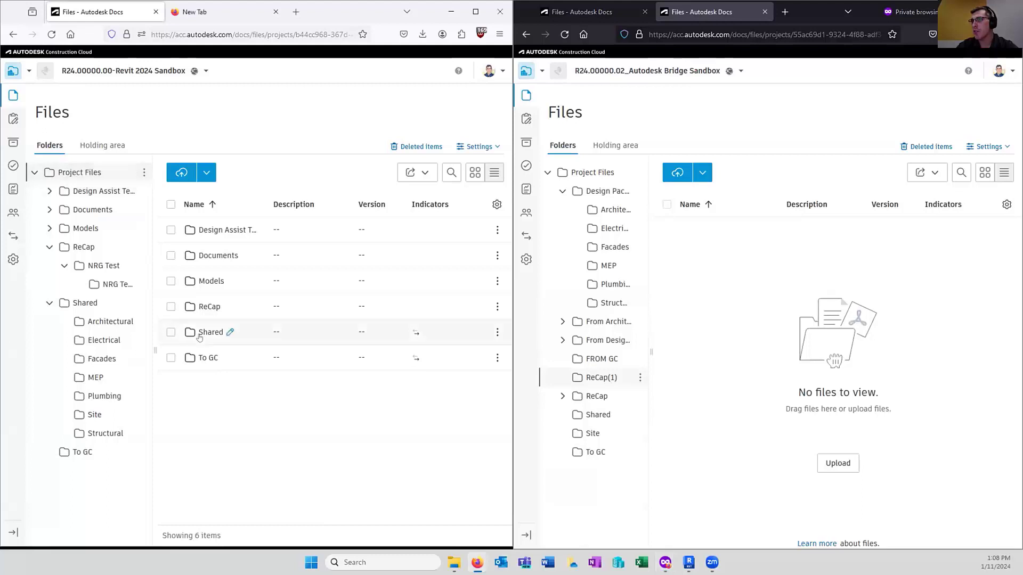
- Start a new ReCap share titled 'sare 2' to project R24.00000.02_Autodesk Bridge Sandbox
left_click(170, 306)
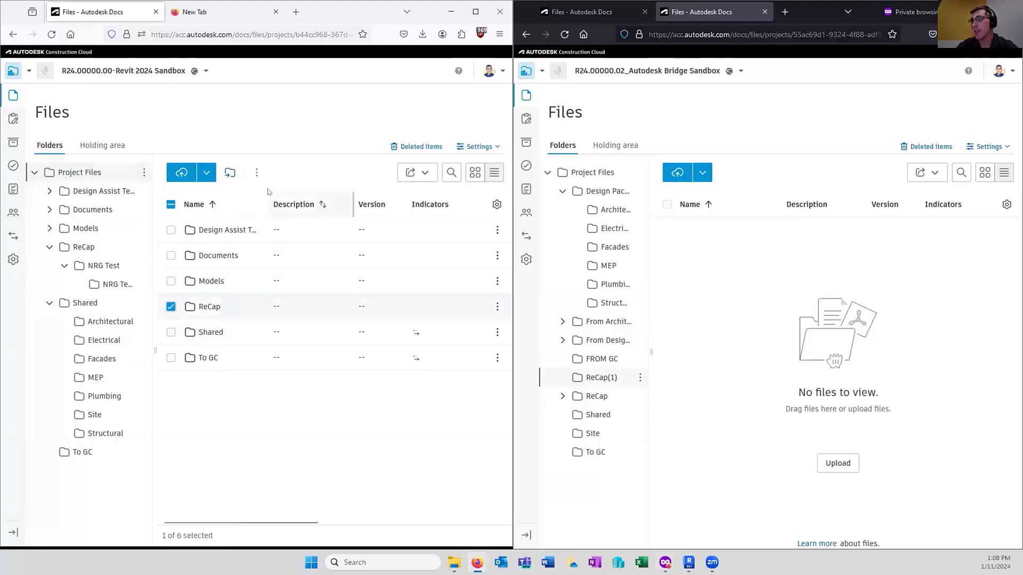
left_click(256, 173)
left_click(287, 210)
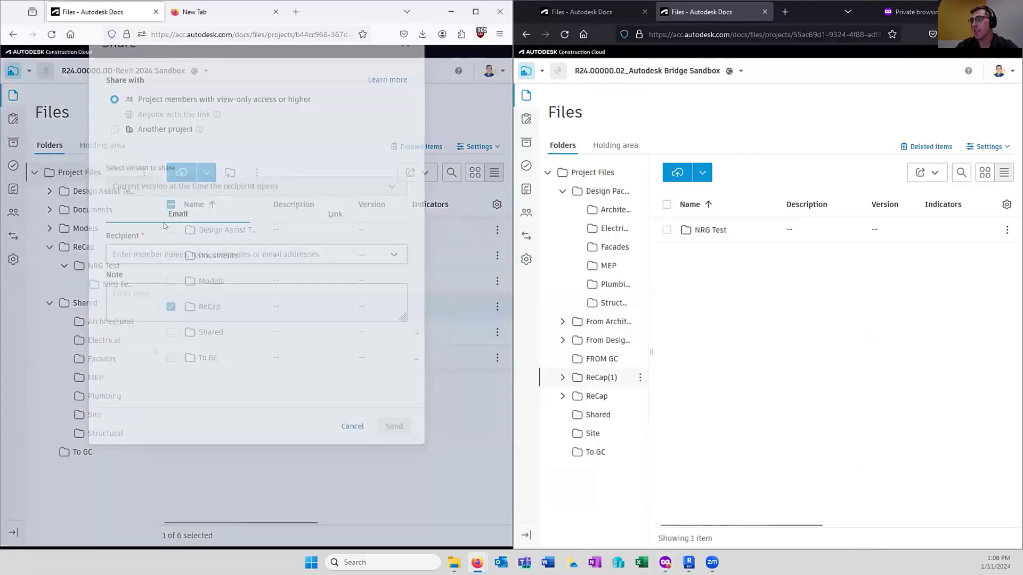
left_click(159, 190)
left_click(221, 295)
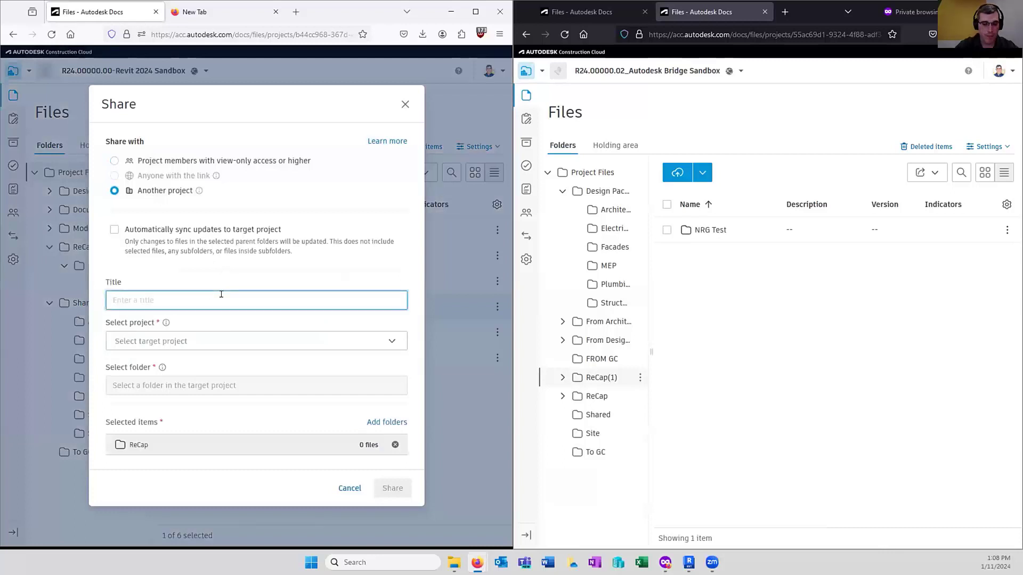
type("su")
key("BackSpace")
key("BackSpace")
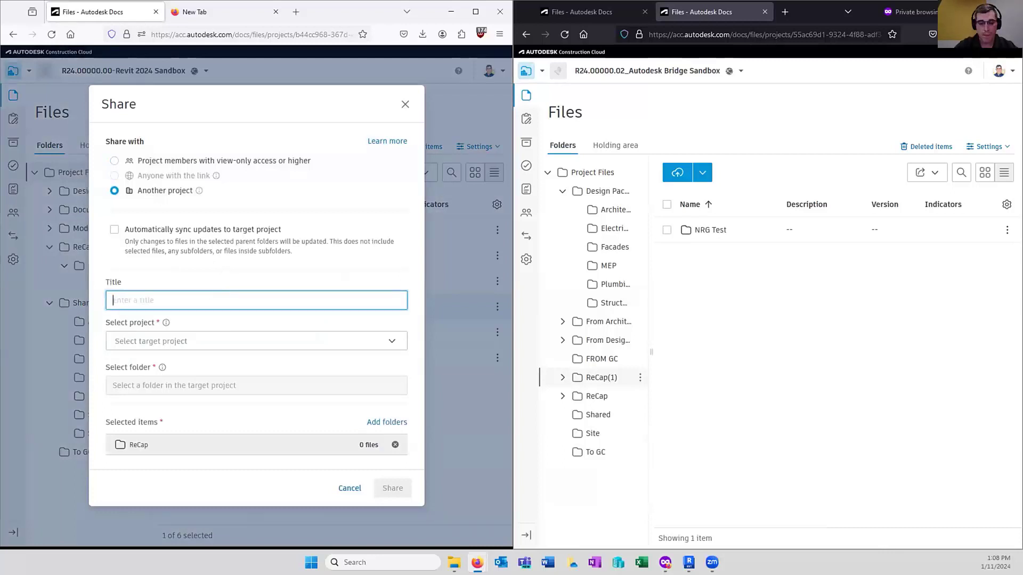
type("sare 2")
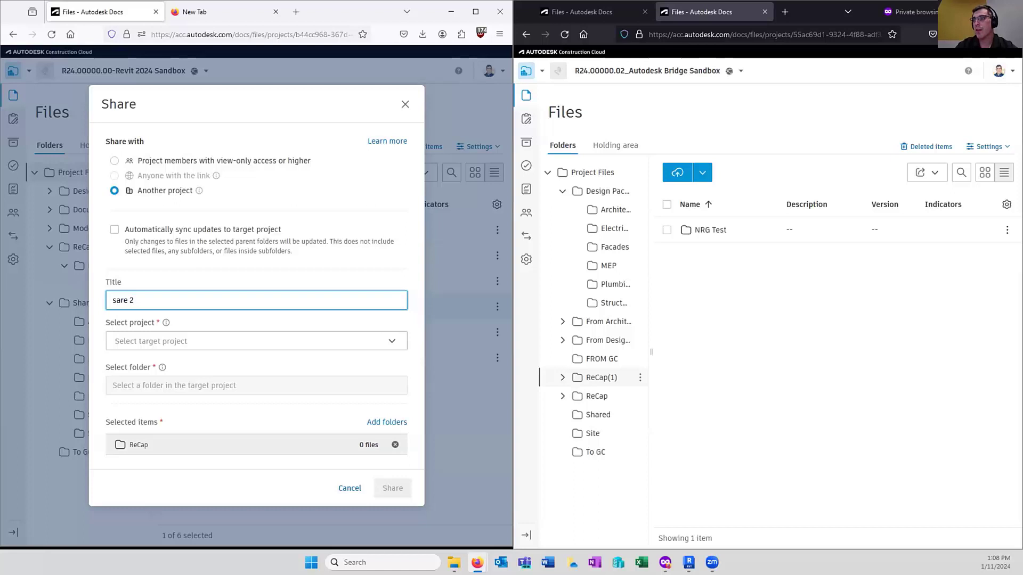
left_click(244, 333)
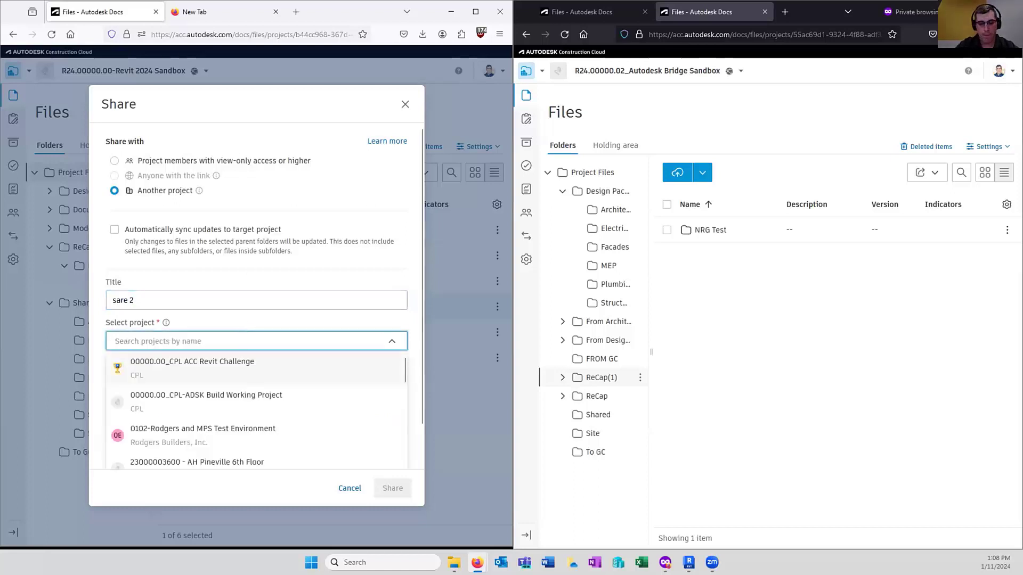
type("sandbox")
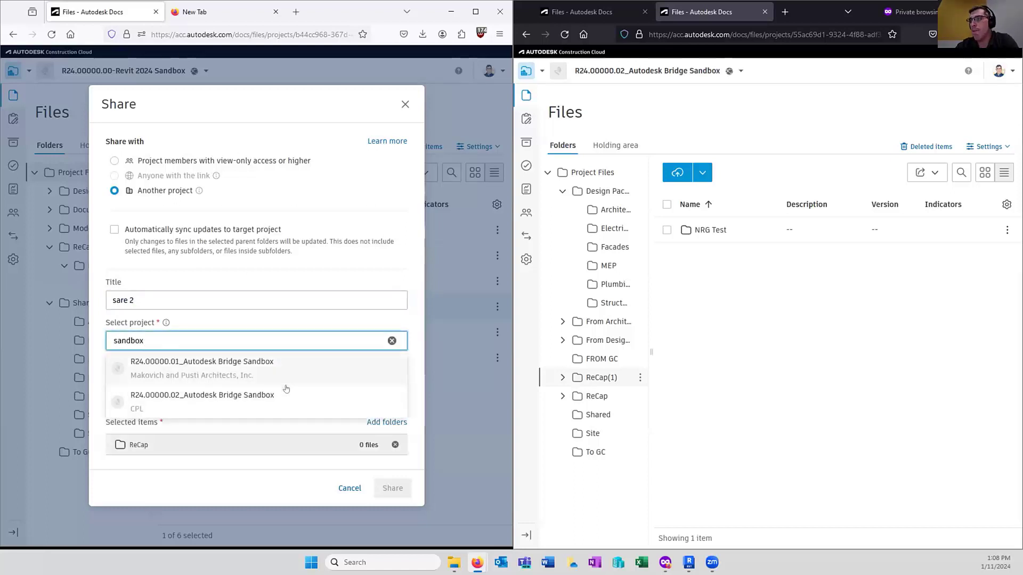
left_click(262, 399)
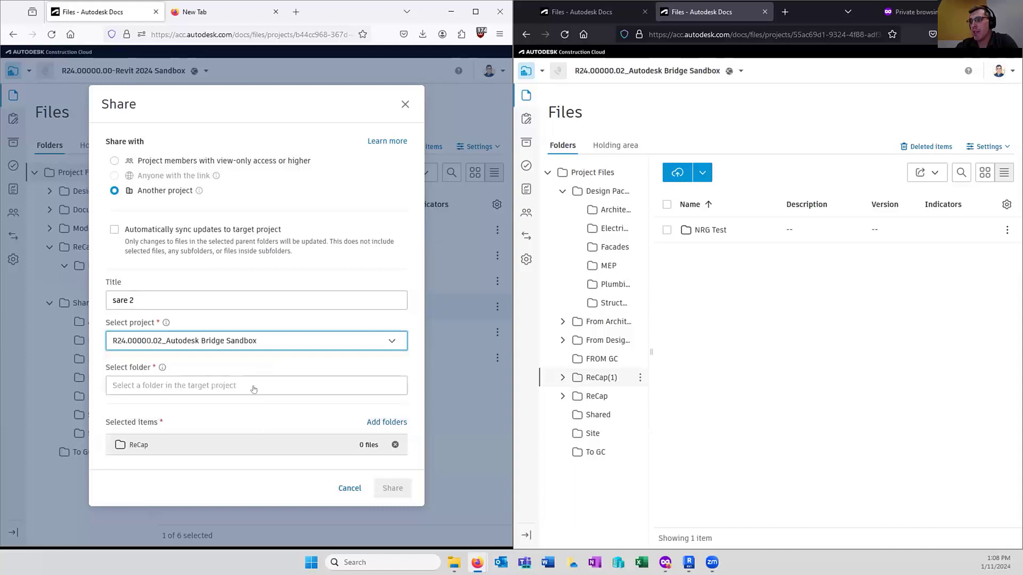
- Set Project Files as destination, add NRG Test and NRG Test Support folders, and send the share
left_click(256, 387)
left_click(140, 191)
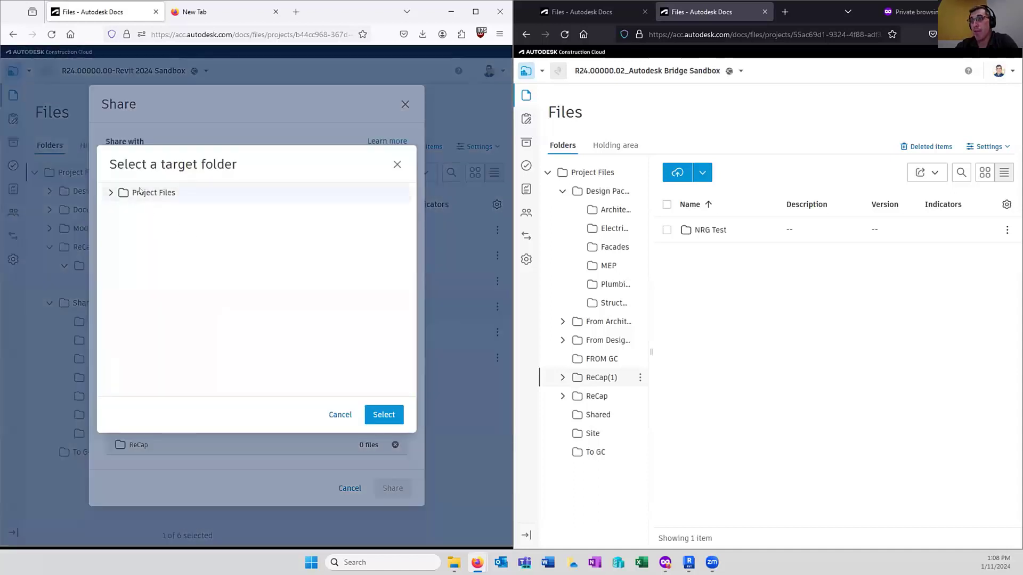
left_click(382, 422)
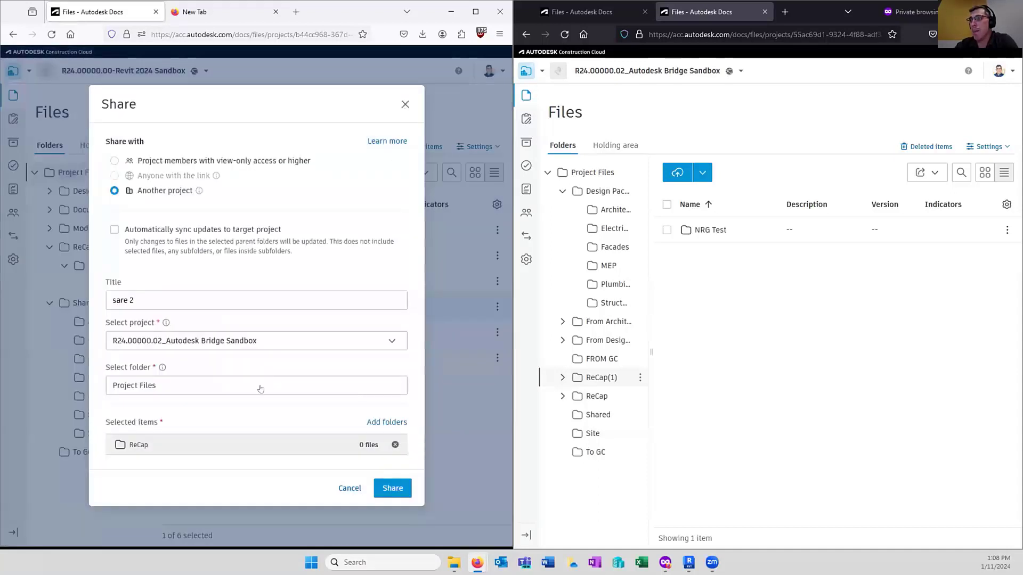
left_click(387, 423)
left_click(103, 192)
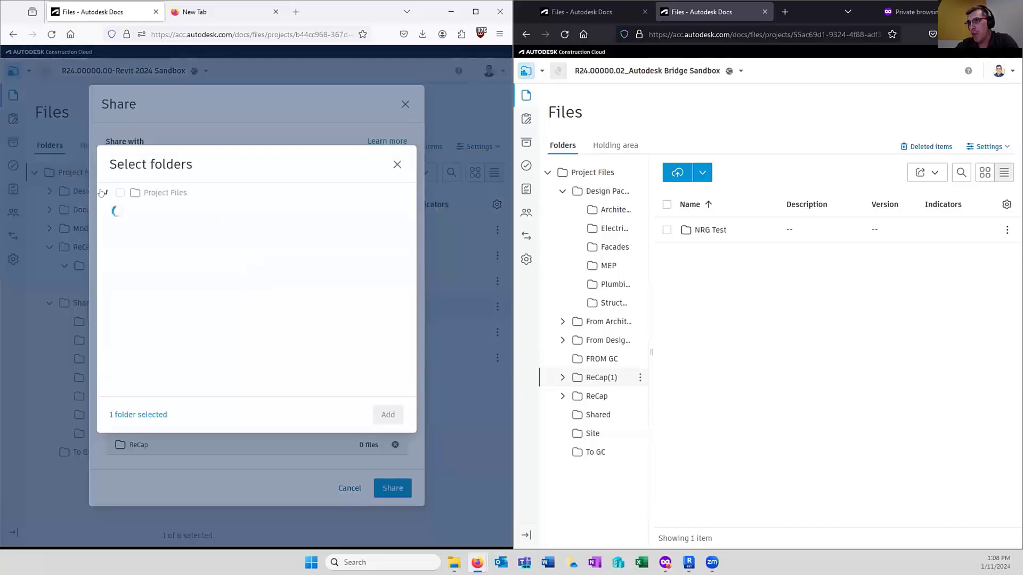
left_click(119, 267)
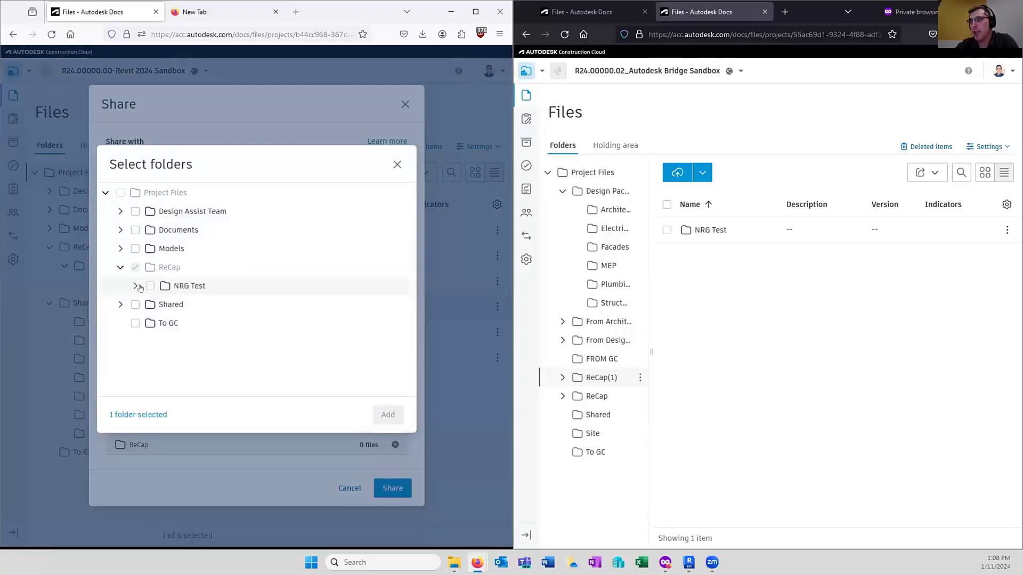
left_click(149, 285)
left_click(135, 285)
left_click(164, 304)
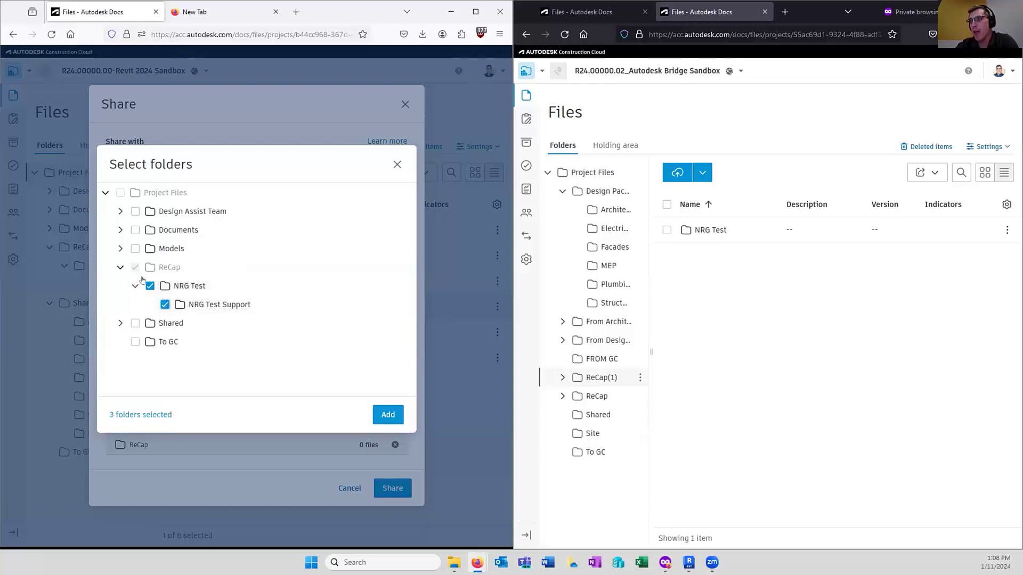
left_click(387, 415)
left_click(395, 487)
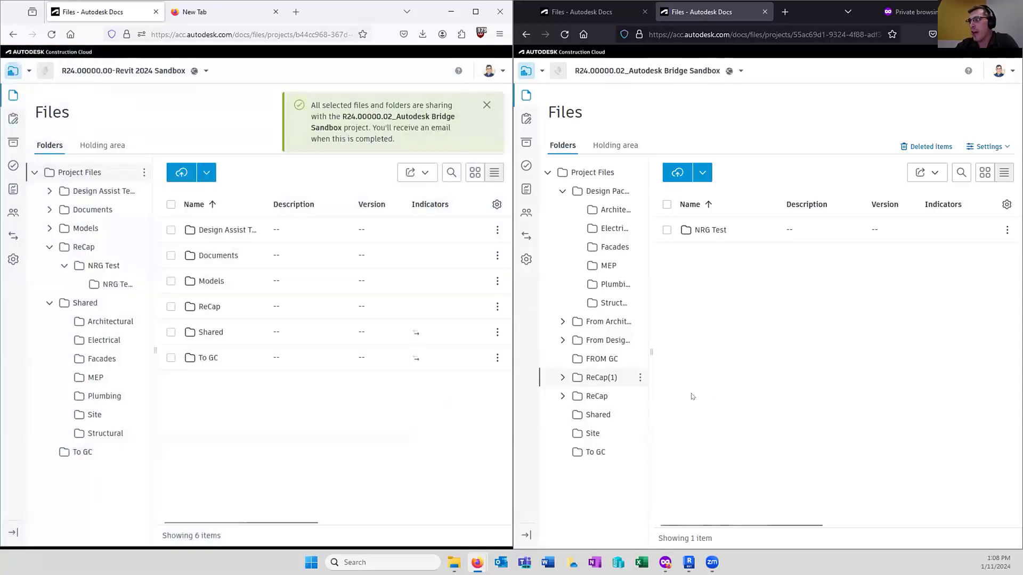
- Browse ReCap(2) > ReCap > NRG Test > NRG Test Support in Bridge Sandbox, then collapse both ReCap trees
left_click(693, 362)
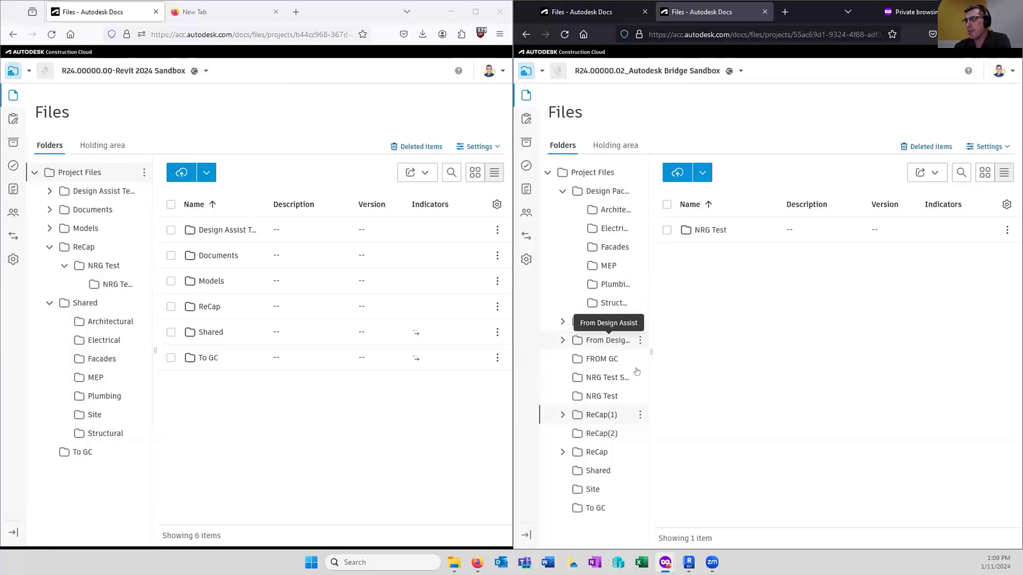
left_click(598, 435)
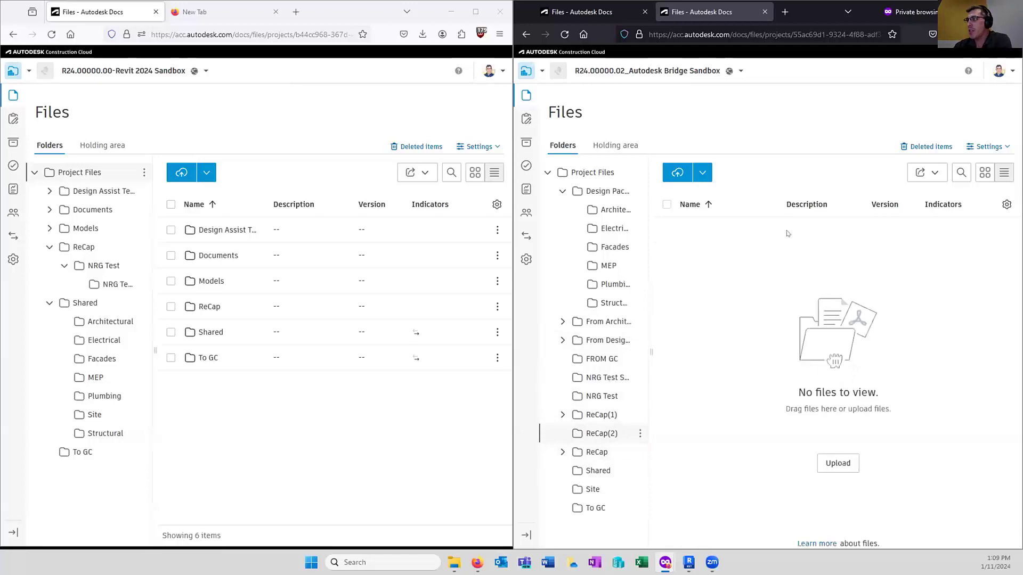
left_click(596, 452)
left_click(711, 229)
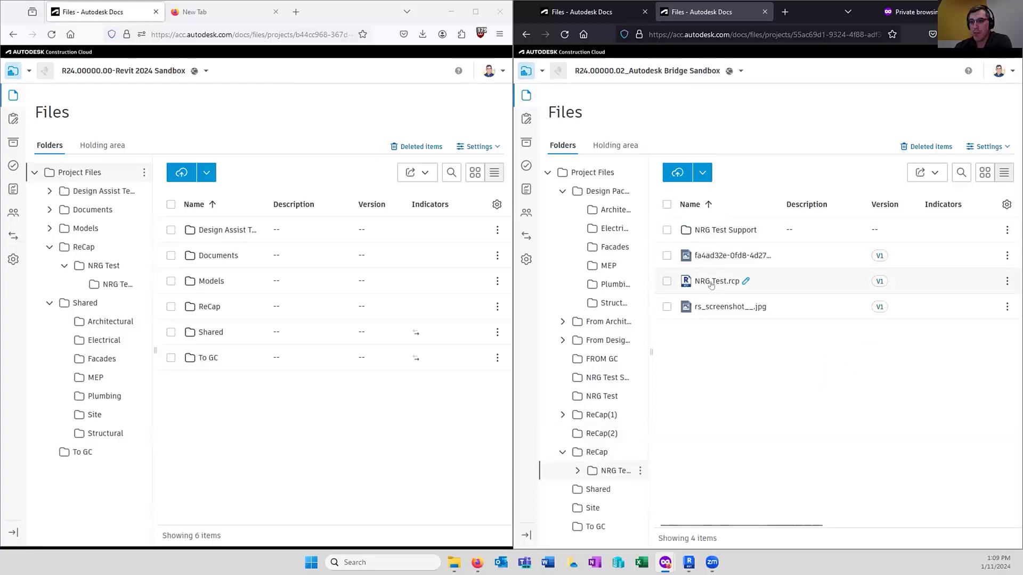
left_click(711, 232)
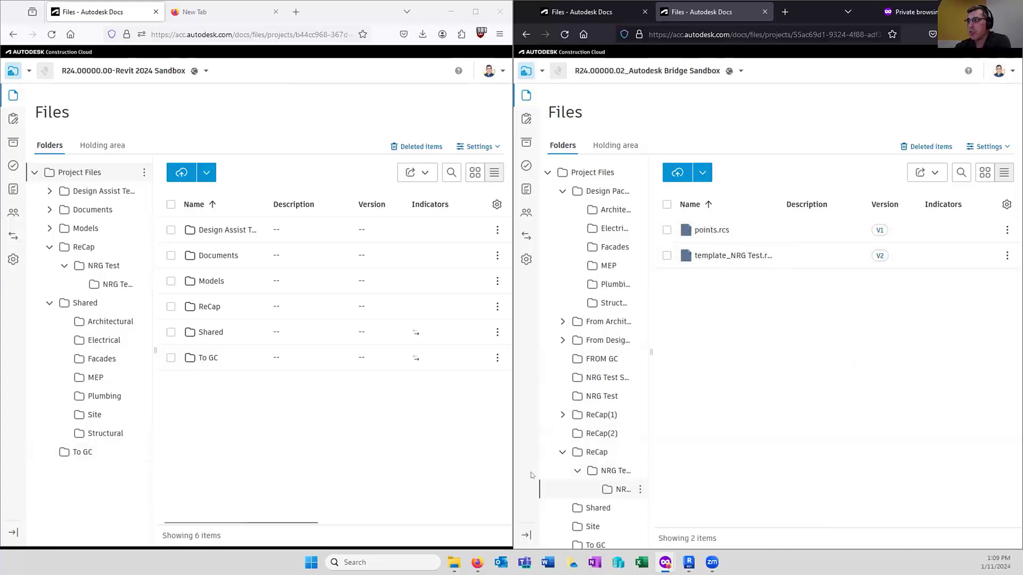
left_click(559, 453)
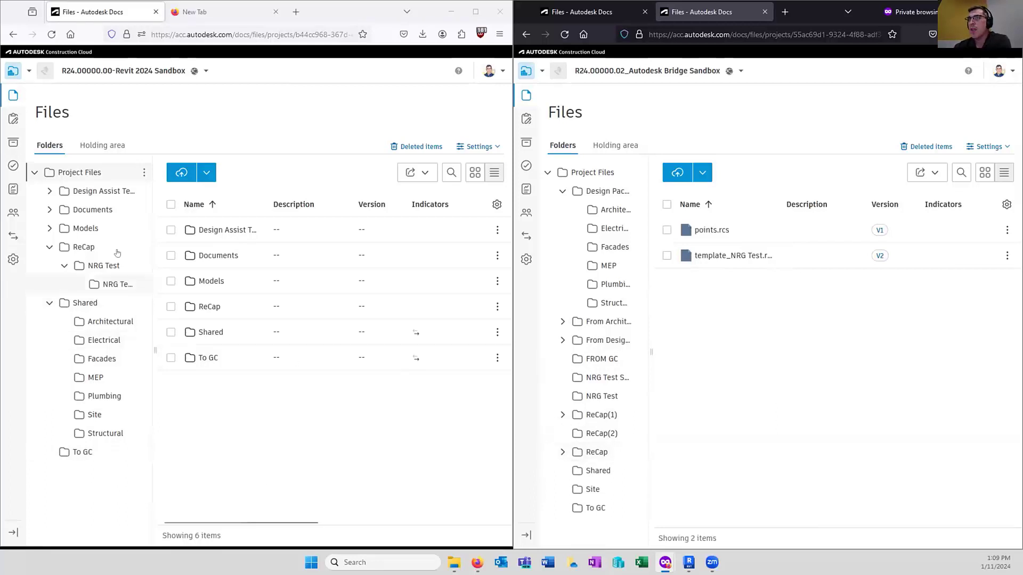
left_click(48, 247)
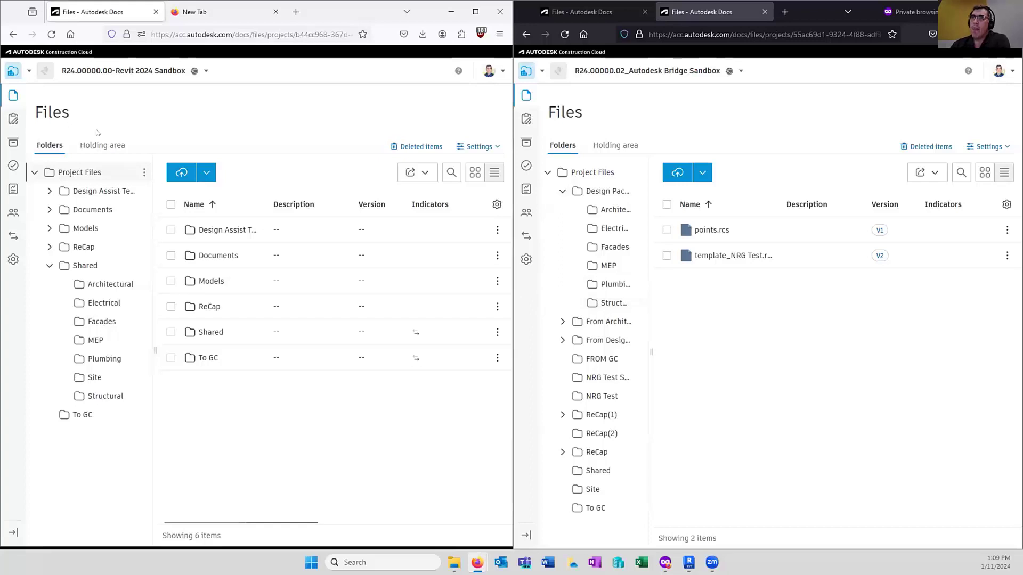
- Switch to the Design Collaboration module and expand the project timeline
left_click(9, 73)
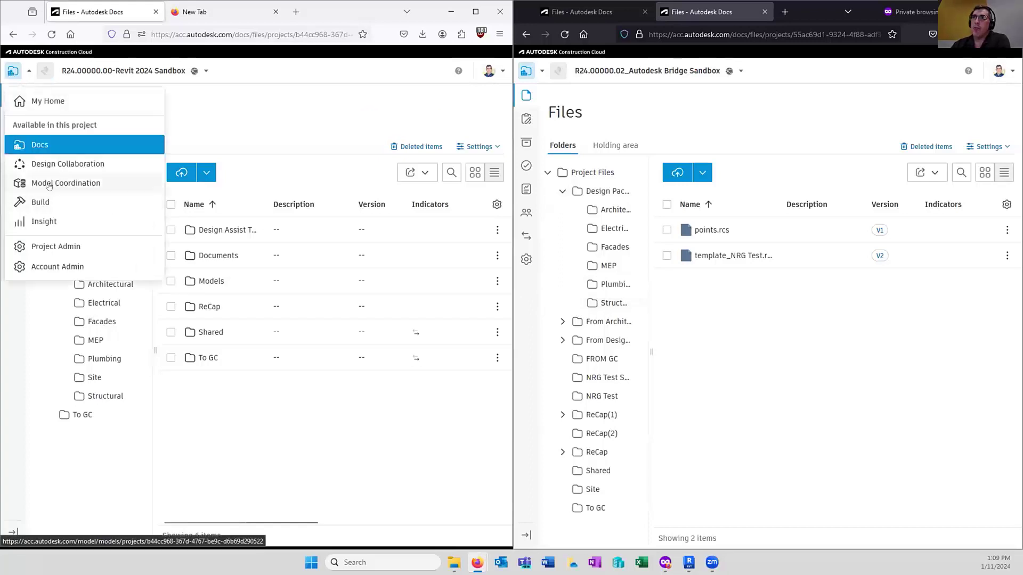
left_click(61, 164)
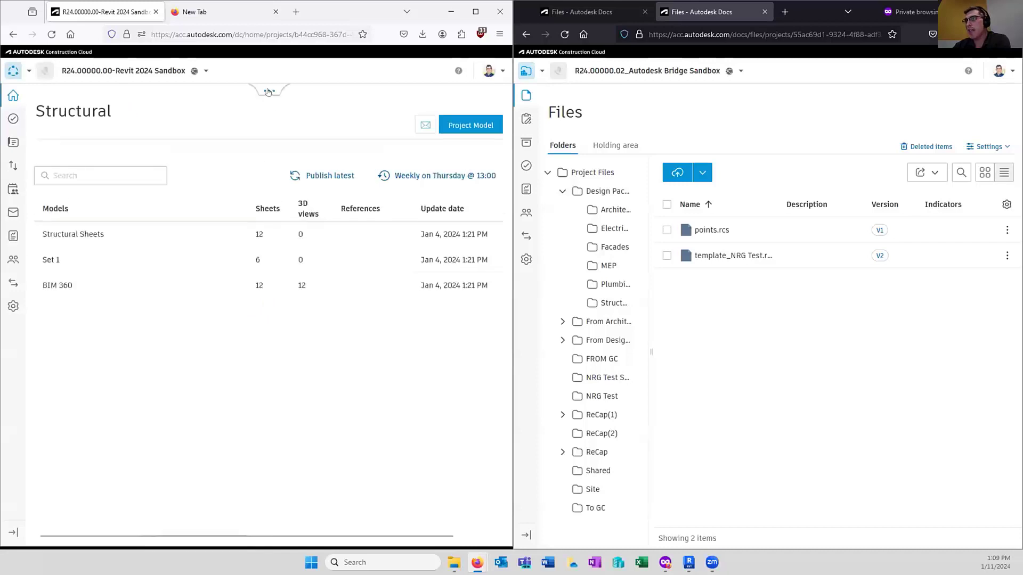
left_click(261, 90)
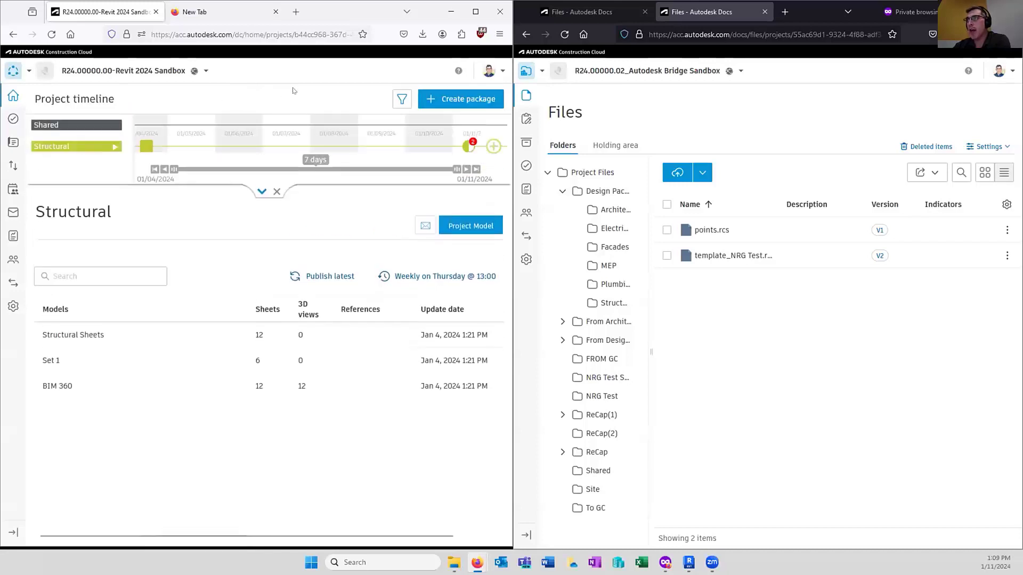
- Create a new Structural package, add STRUC_Snowdon Towers_R24.rvt, then remove it again
left_click(457, 99)
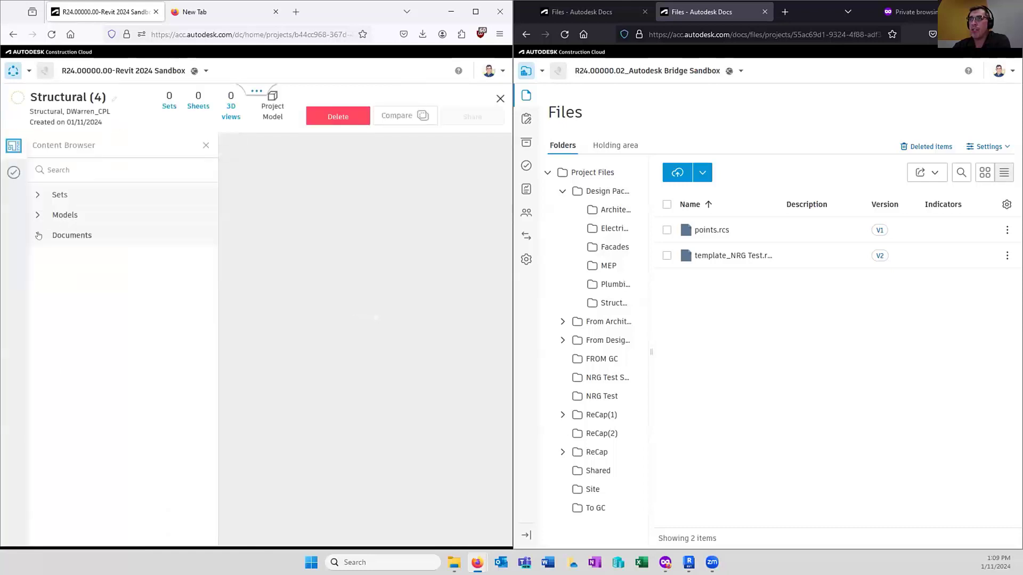
left_click(37, 215)
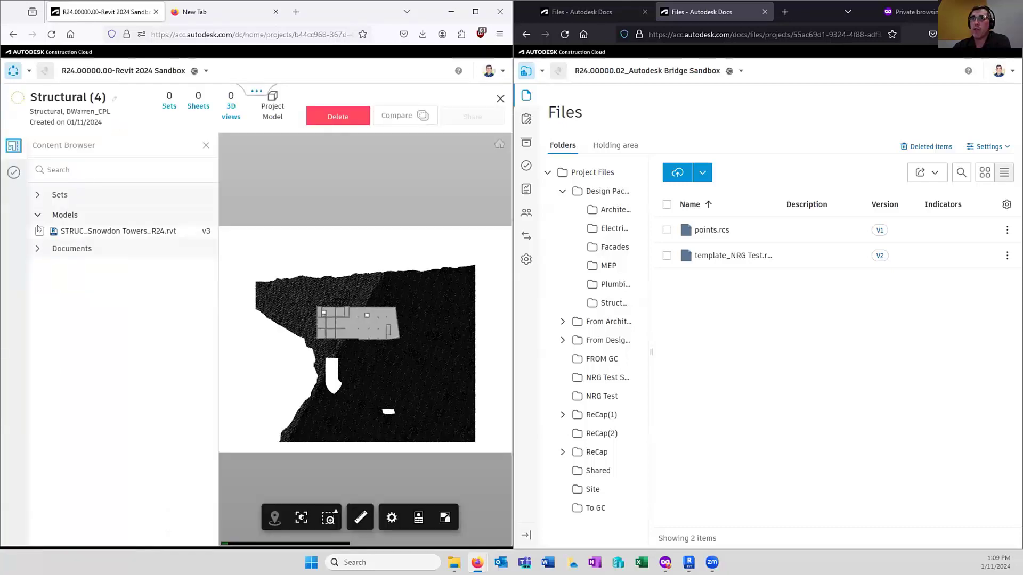
left_click(38, 232)
left_click(32, 247)
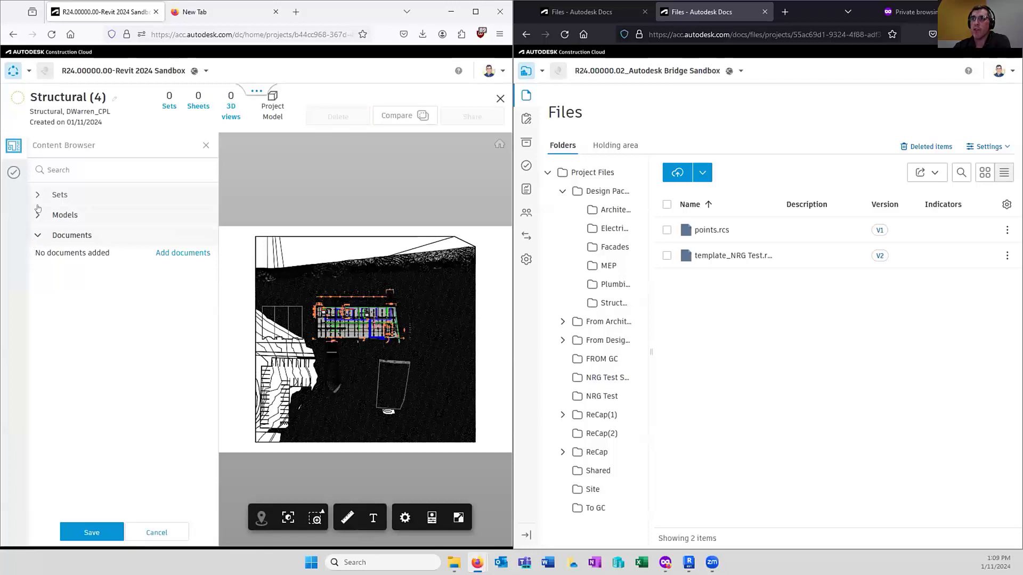
left_click(38, 195)
left_click(37, 195)
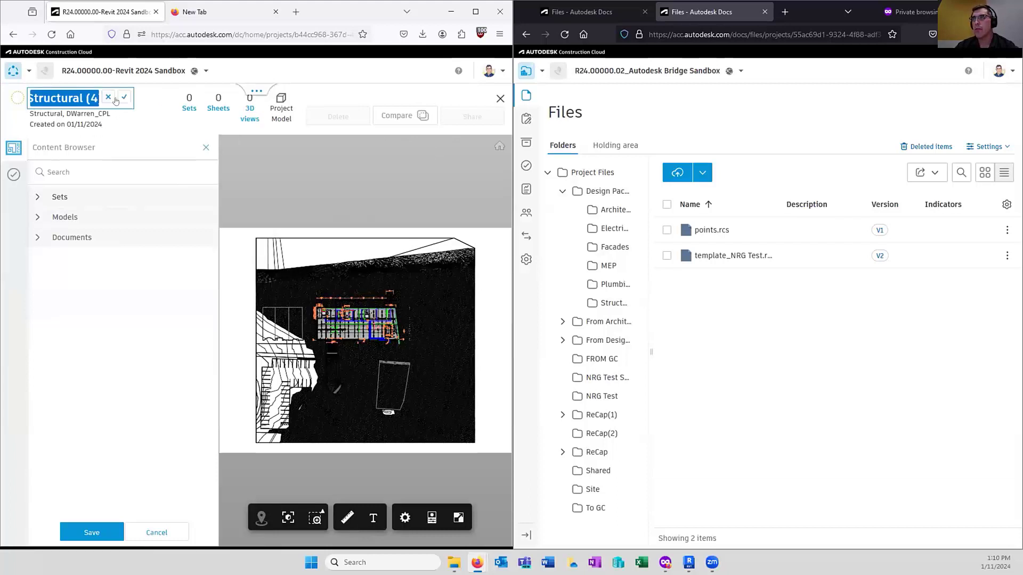
left_click(114, 99)
left_click(38, 216)
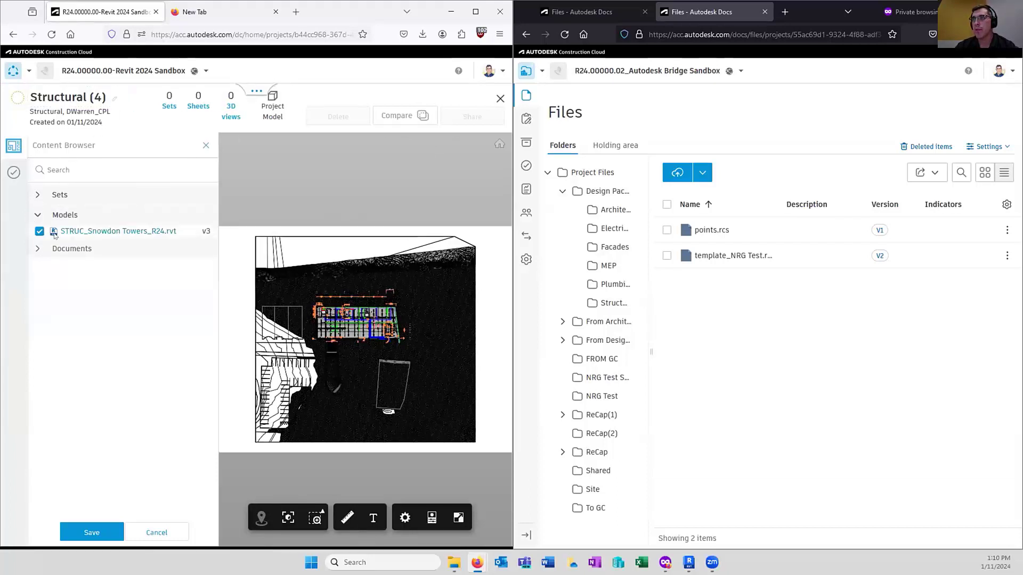
left_click(39, 231)
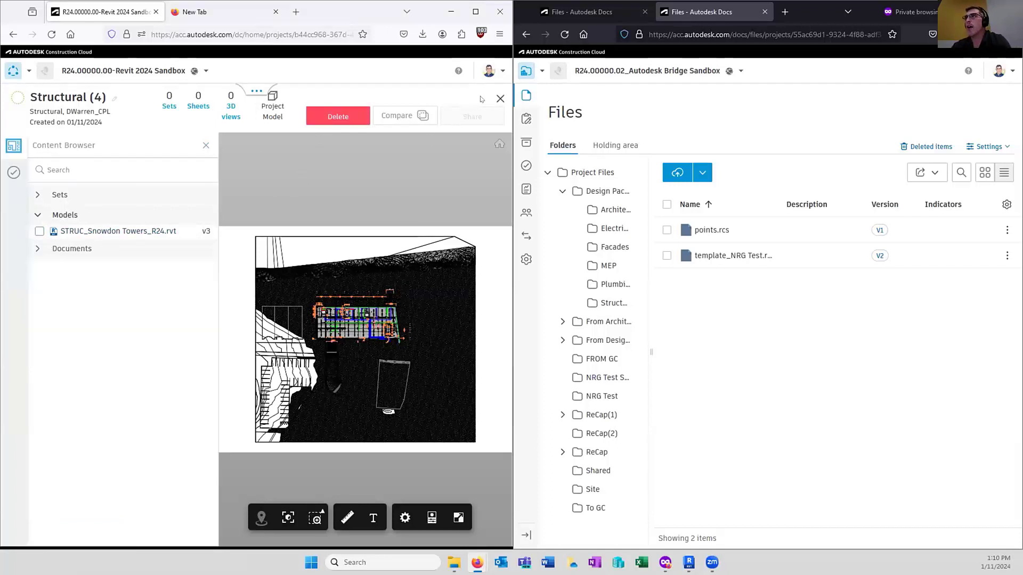
- Leave the package editor without saving, then delete the Structural (4) WIP package
left_click(500, 98)
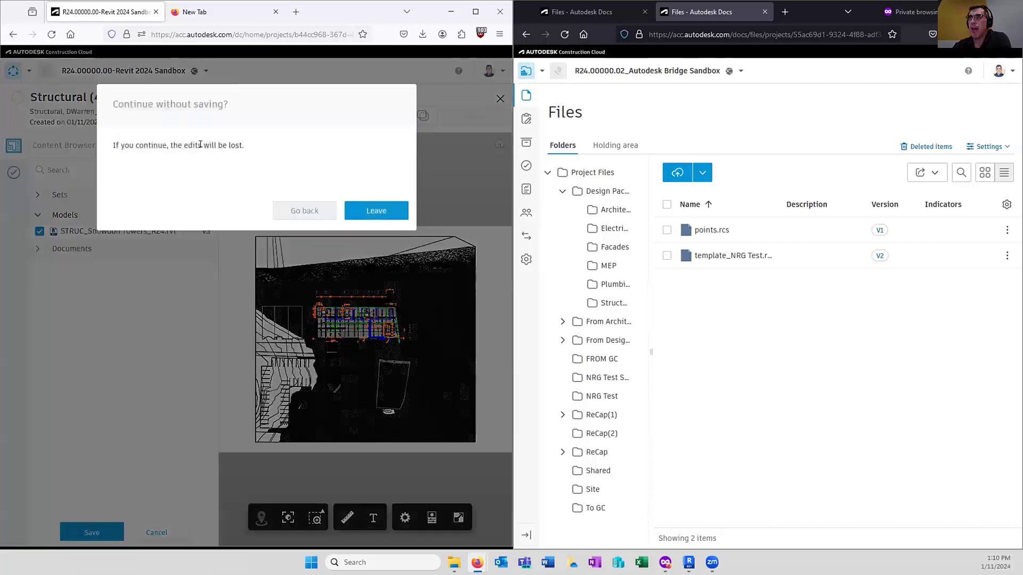
left_click(386, 218)
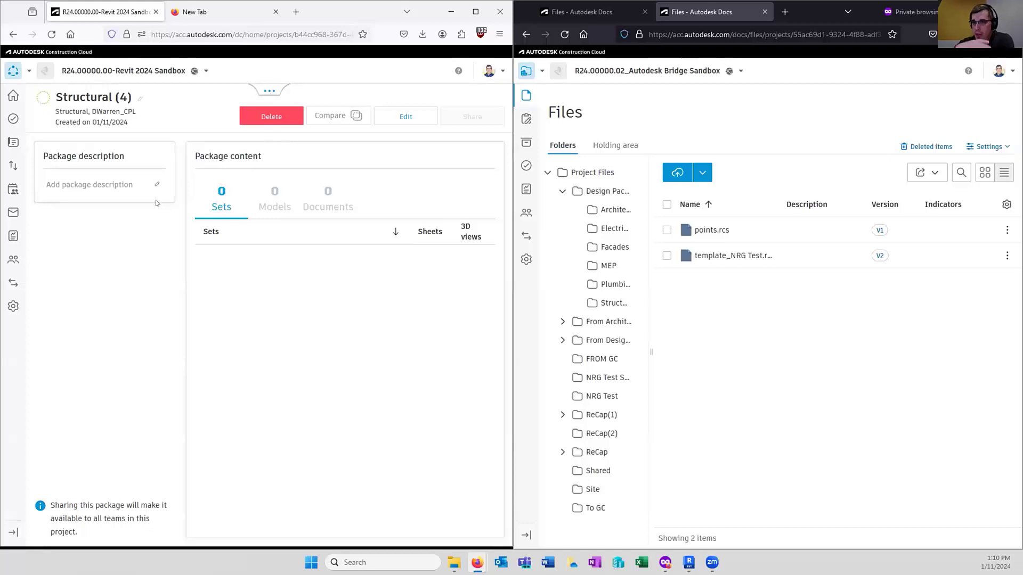
left_click(271, 116)
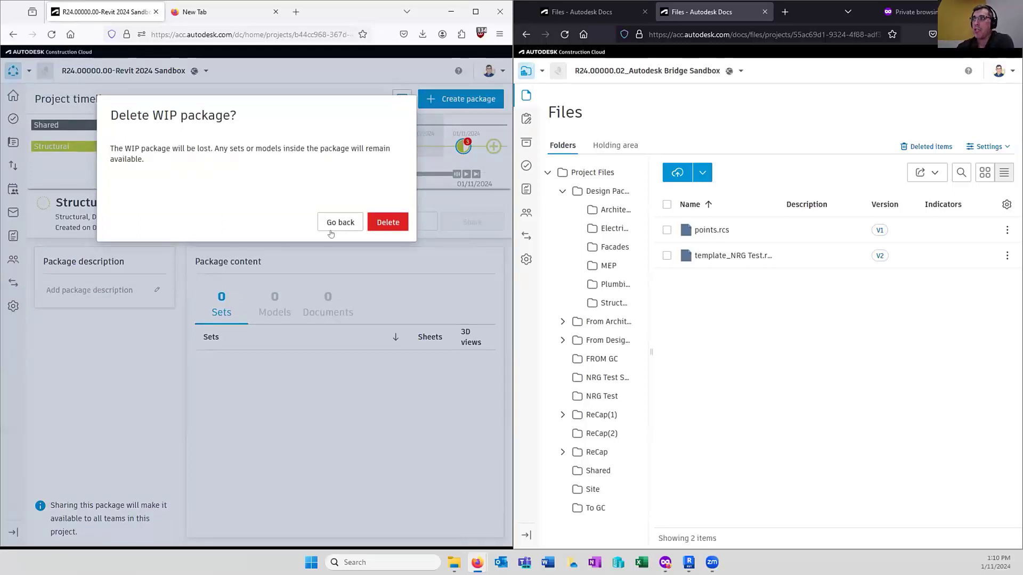
left_click(378, 224)
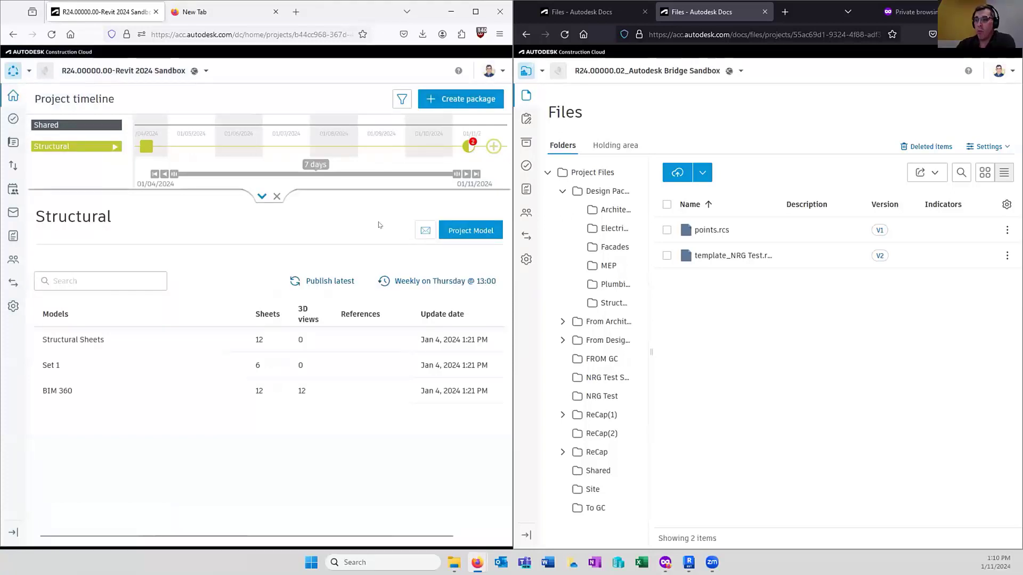